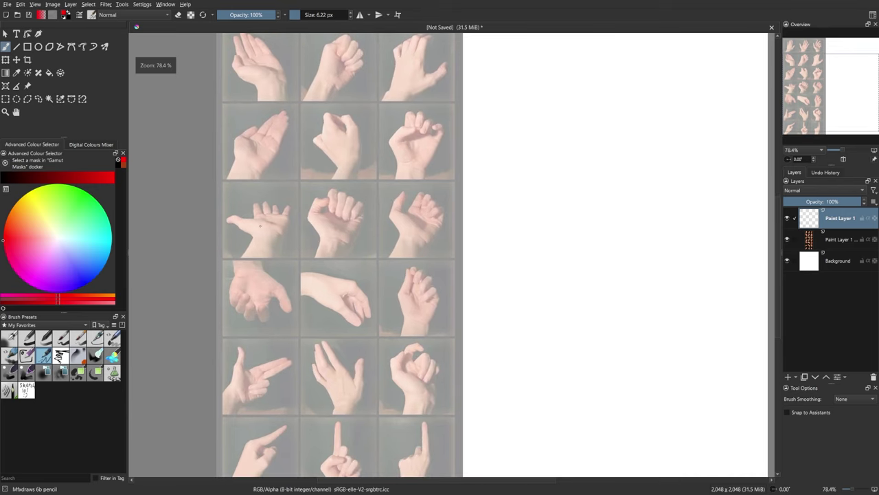
Trace the palm, thumb and finger block in red over the right-column photo of the half-closed palm with raised thumb
scroll(457, 201, up, 3)
drag(453, 200, 494, 234)
mouse_move(450, 205)
mouse_down()
mouse_move(485, 232)
mouse_move(469, 287)
mouse_up()
drag(429, 262, 461, 280)
mouse_move(420, 209)
mouse_down()
mouse_move(420, 258)
mouse_move(429, 228)
mouse_up()
Trace the palm, thumb and finger block in red over the middle-column photo of the relaxed hand pointing down
drag(324, 249, 314, 178)
drag(275, 252, 352, 274)
drag(271, 277, 270, 258)
drag(353, 276, 358, 322)
drag(326, 296, 307, 311)
Trace the palm, finger block and thumb in red over the left-column photo of the hand with its thumb stretched sideways
mouse_move(201, 260)
mouse_down()
mouse_move(200, 275)
mouse_move(242, 309)
mouse_up()
drag(235, 213, 289, 218)
mouse_move(282, 221)
mouse_down()
mouse_move(273, 254)
mouse_move(225, 247)
mouse_up()
mouse_move(224, 223)
mouse_down()
mouse_move(220, 246)
mouse_move(297, 205)
mouse_up()
drag(288, 204, 283, 218)
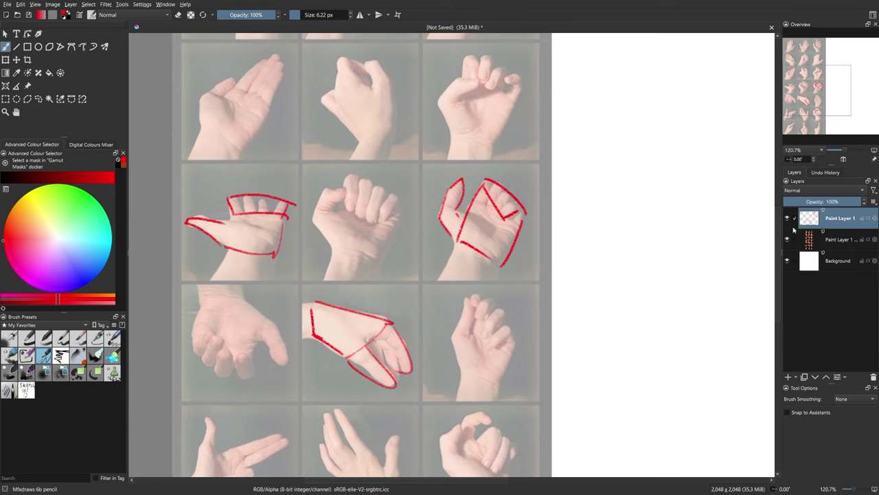
Hide the photo layer and add short strokes beside the traced hand shapes
click(787, 239)
mouse_move(322, 171)
mouse_down()
mouse_move(326, 181)
mouse_move(343, 182)
mouse_up()
drag(356, 164, 358, 179)
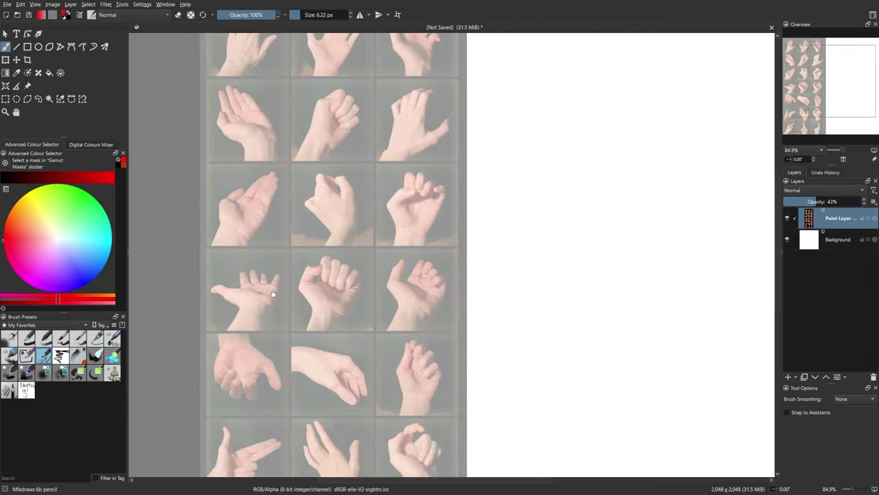
Outline the top edge and both sides of the palm in red on the open hand in the top-row middle photo
scroll(274, 253, down, 4)
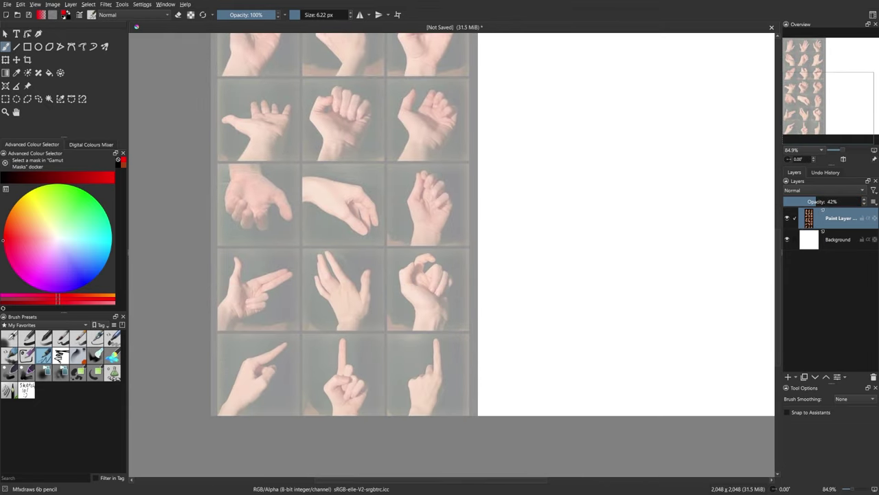
drag(351, 203, 324, 263)
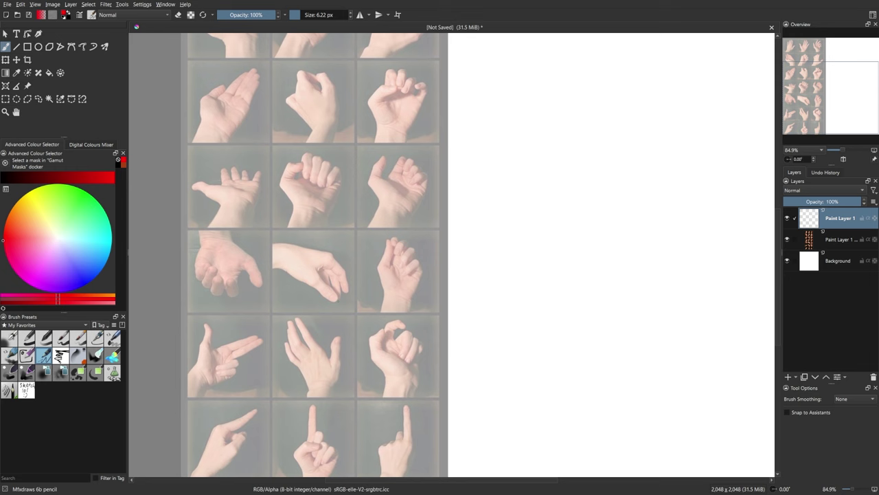
scroll(335, 165, up, 3)
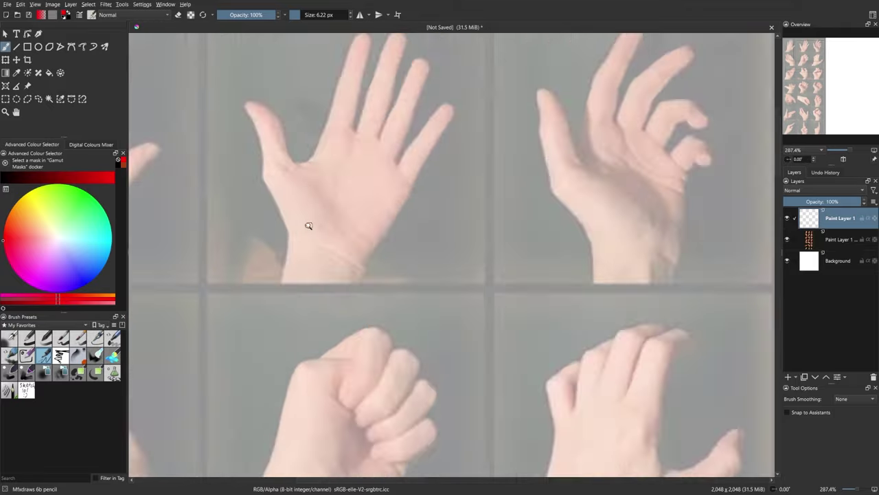
scroll(309, 241, down, 4)
scroll(300, 257, up, 4)
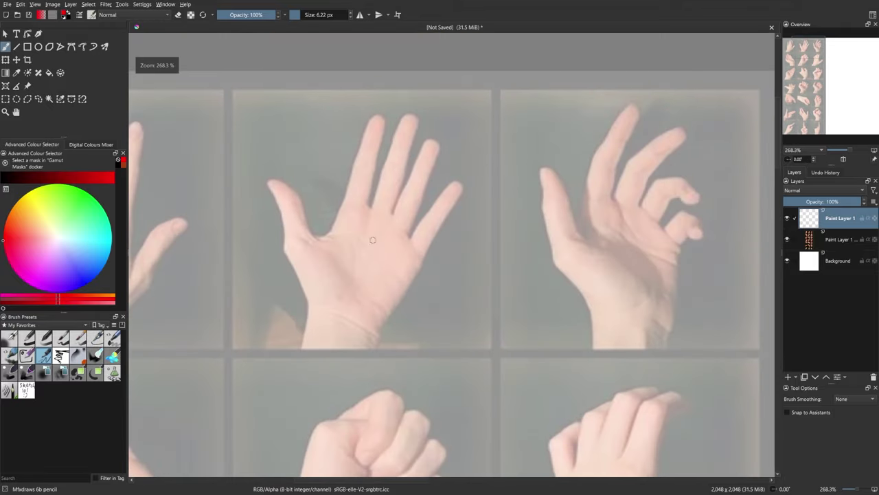
scroll(373, 240, down, 2)
drag(338, 197, 383, 224)
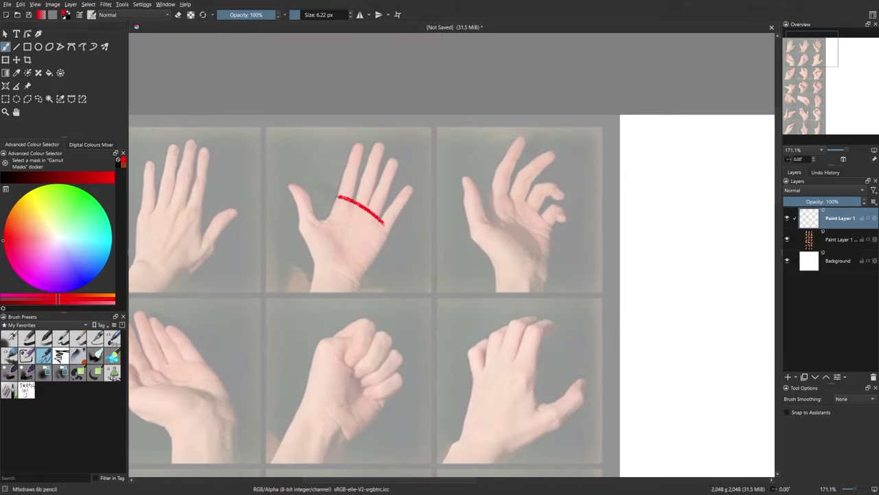
drag(337, 199, 320, 266)
drag(390, 231, 355, 277)
Draw the tapered palm shape in red on the blank canvas beside the reference photos
drag(506, 291, 259, 199)
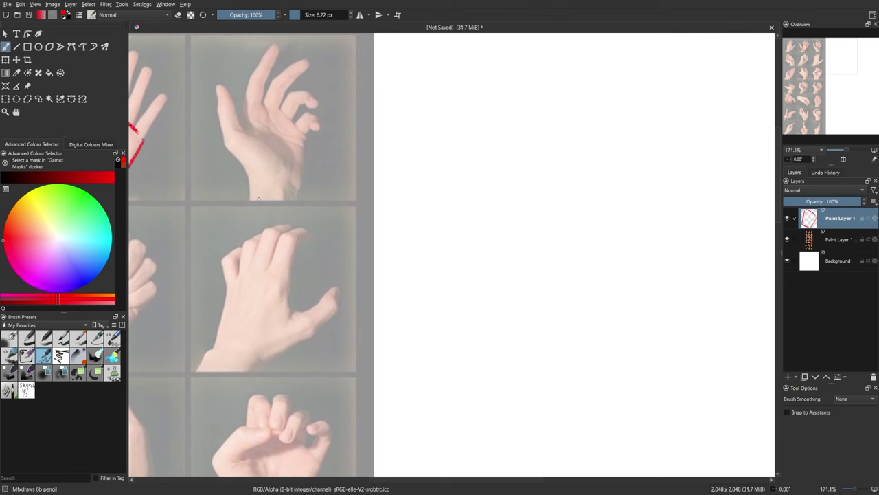
mouse_move(473, 165)
mouse_down()
mouse_move(550, 180)
mouse_move(476, 244)
mouse_up()
mouse_move(549, 183)
mouse_down()
mouse_move(529, 255)
mouse_move(489, 250)
mouse_up()
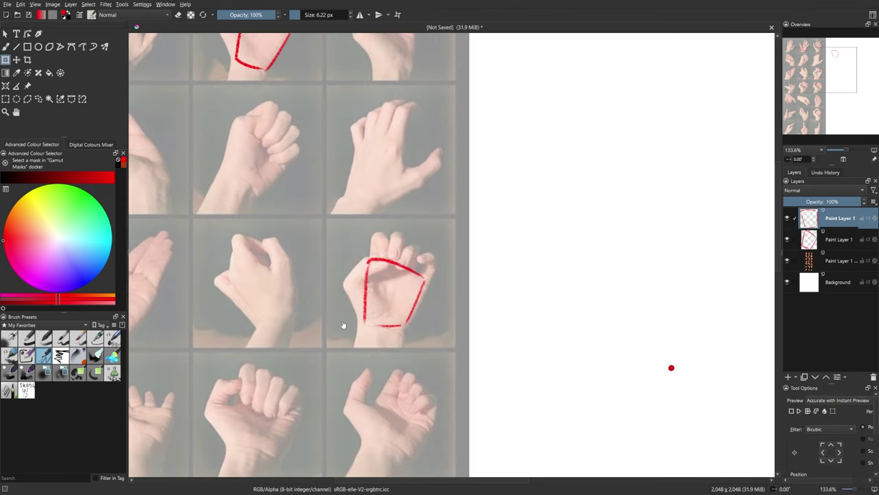
Apply the first palm outline's transform, then paste another copy and position it over the middle-column closed hand
click(7, 48)
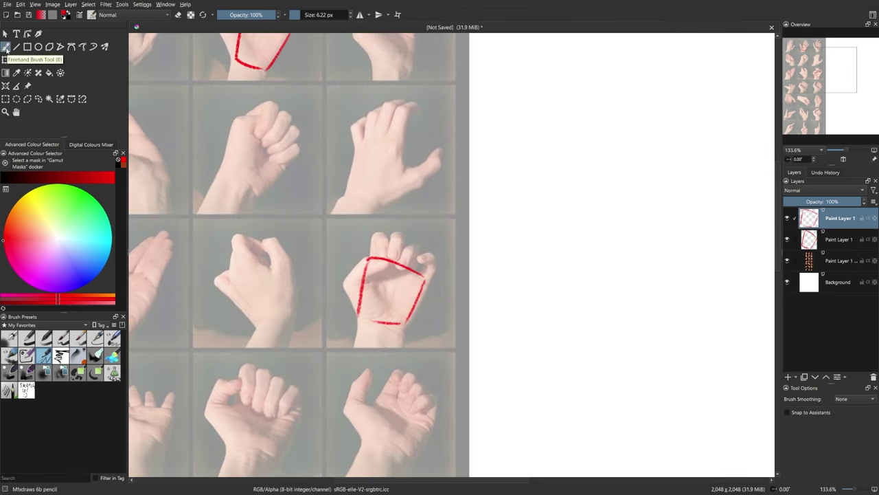
key(ctrl+v)
key(ctrl+t)
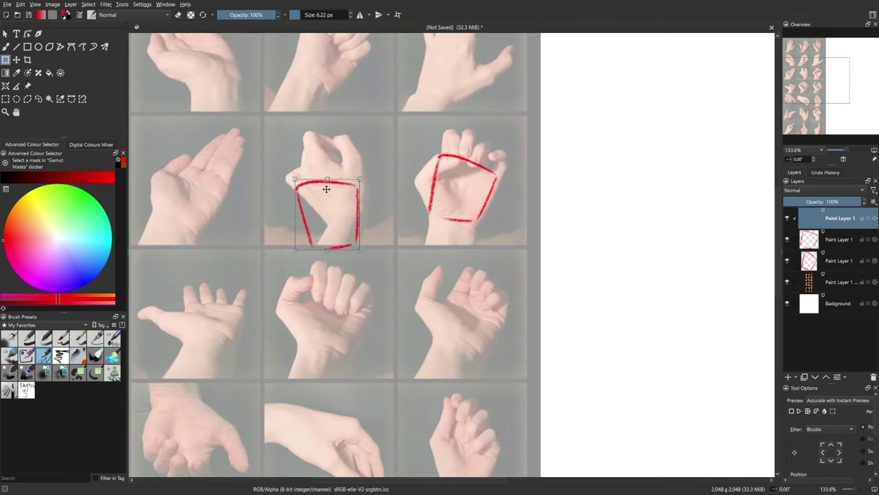
drag(268, 234, 257, 247)
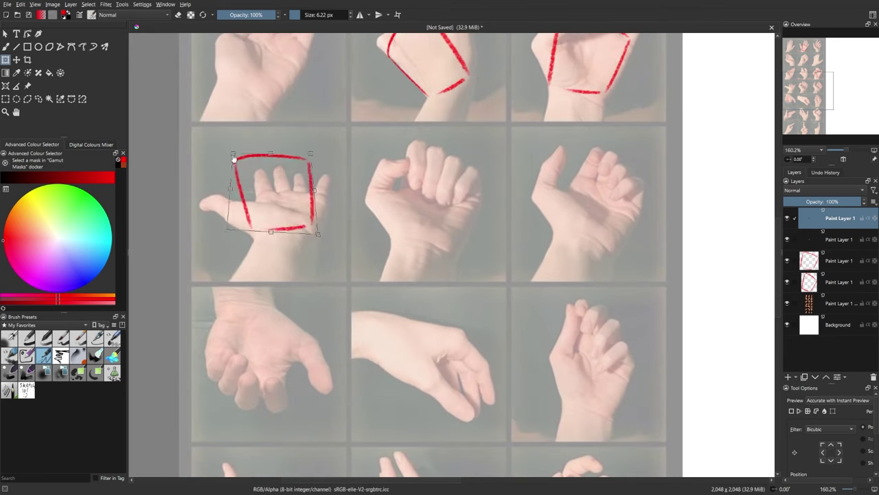
Reshape the pasted palm outline to fit the palm of the left-column hand with its thumb stretched sideways, and apply the transform
drag(233, 160, 260, 193)
drag(311, 153, 324, 190)
drag(318, 234, 328, 242)
scroll(329, 242, down, 1)
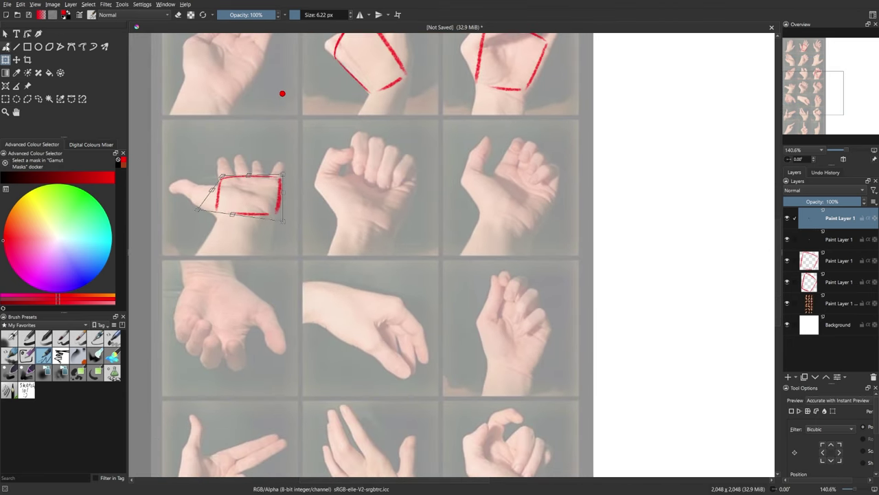
click(6, 47)
Paste another copy of the palm outline and distort its corners toward the middle-column hand pointing down
key(ctrl+v)
key(ctrl+t)
scroll(687, 261, down, 4)
drag(559, 76, 404, 280)
scroll(378, 323, up, 5)
drag(384, 235, 360, 220)
drag(459, 235, 372, 267)
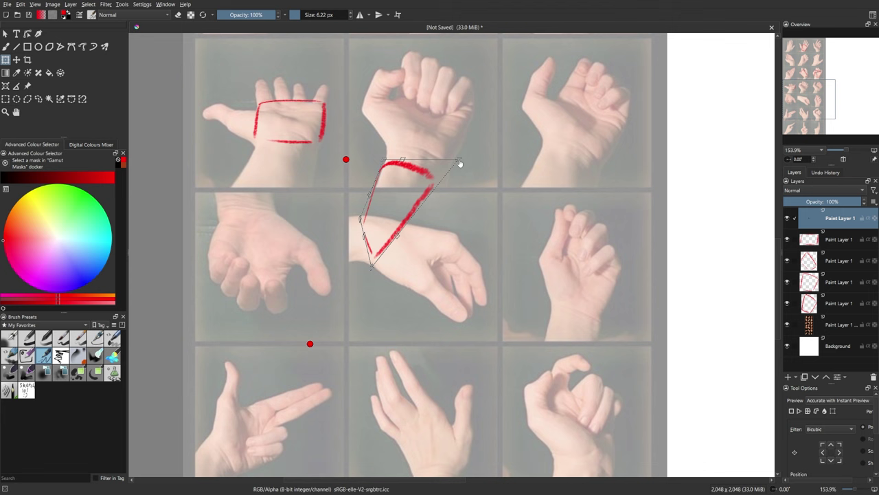
mouse_move(460, 164)
mouse_down()
mouse_move(463, 232)
mouse_move(358, 197)
mouse_move(367, 265)
mouse_up()
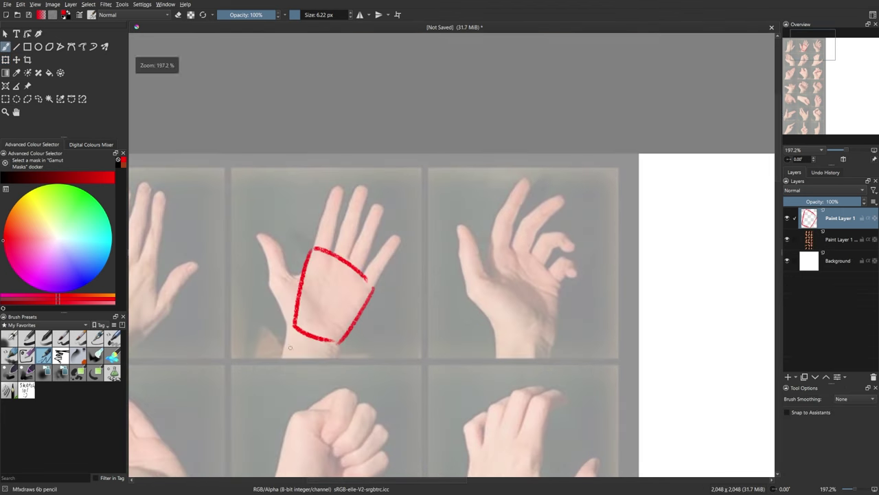
Outline the four fingers as one red mitten-shaped block above the palm of the open hand in the top-row middle photo
mouse_move(312, 247)
mouse_down()
mouse_move(335, 184)
mouse_move(367, 183)
mouse_move(401, 237)
mouse_move(367, 301)
mouse_up()
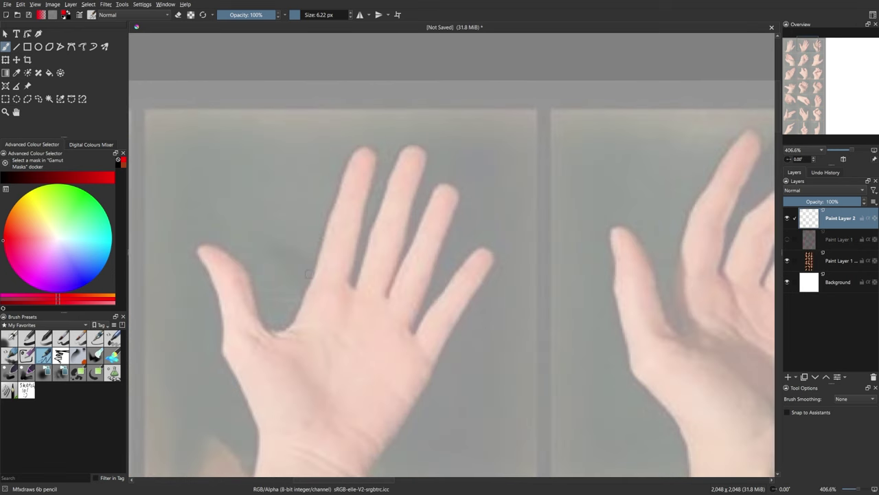
mouse_move(307, 286)
mouse_down()
mouse_move(346, 180)
mouse_move(376, 153)
mouse_move(345, 280)
mouse_move(358, 282)
mouse_move(358, 262)
mouse_up()
mouse_move(371, 231)
mouse_down()
mouse_move(412, 145)
mouse_move(421, 148)
mouse_move(395, 276)
mouse_up()
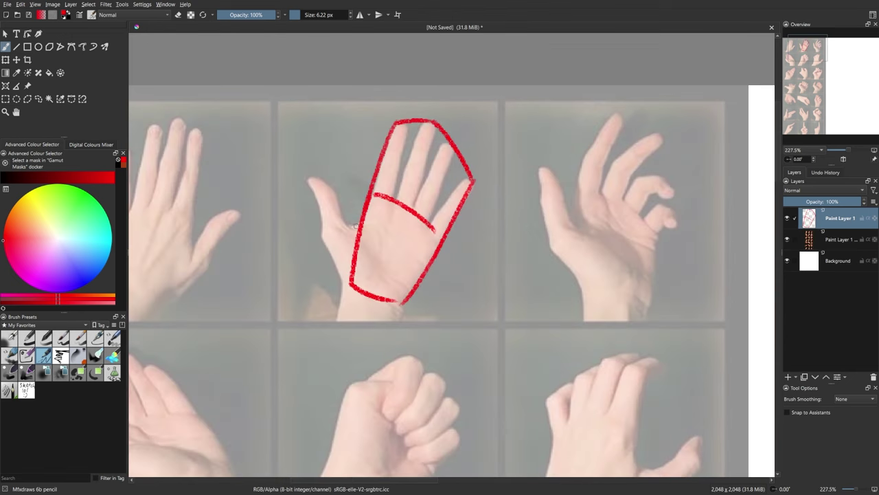
Add the triangular thumb base and the thumb outline in red to the open hand's mitten shape
mouse_move(360, 224)
mouse_down()
mouse_move(317, 242)
mouse_move(328, 238)
mouse_move(351, 284)
mouse_up()
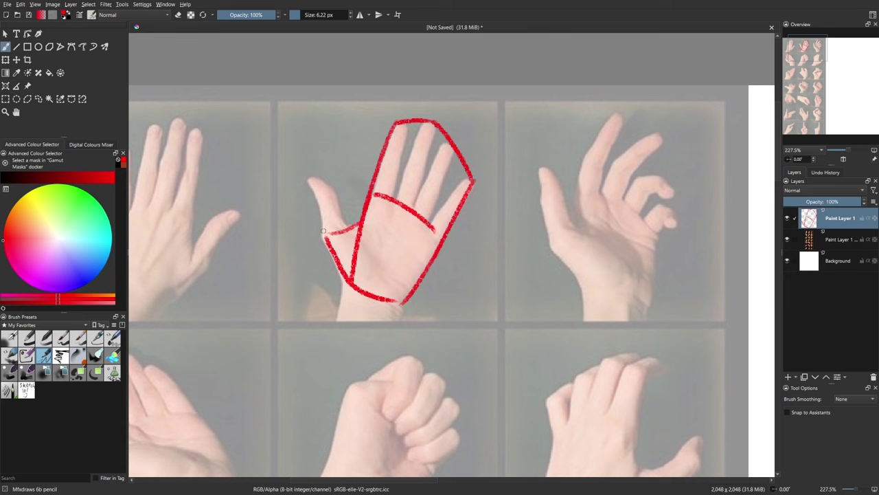
drag(324, 232, 307, 179)
key(ctrl+z)
mouse_move(324, 234)
mouse_down()
mouse_move(308, 178)
mouse_move(340, 199)
mouse_move(357, 227)
mouse_up()
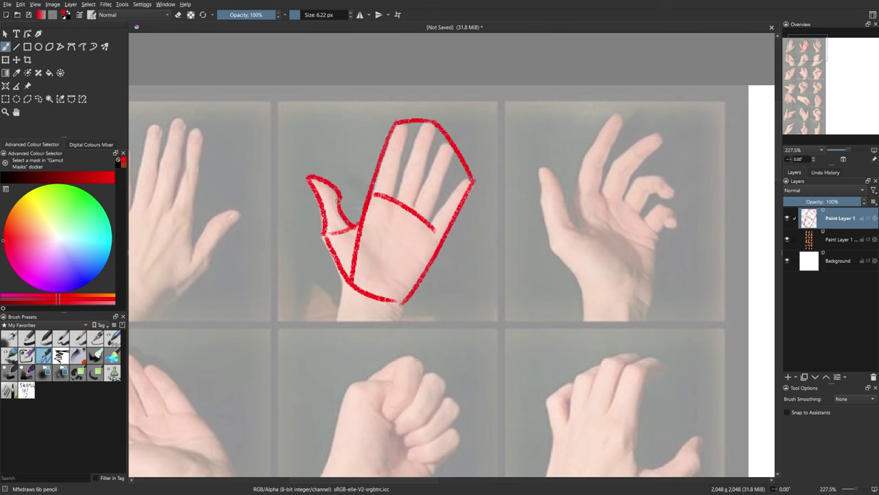
Hide the photo layer and try extra strokes on the traced open-hand outline
scroll(307, 240, down, 3)
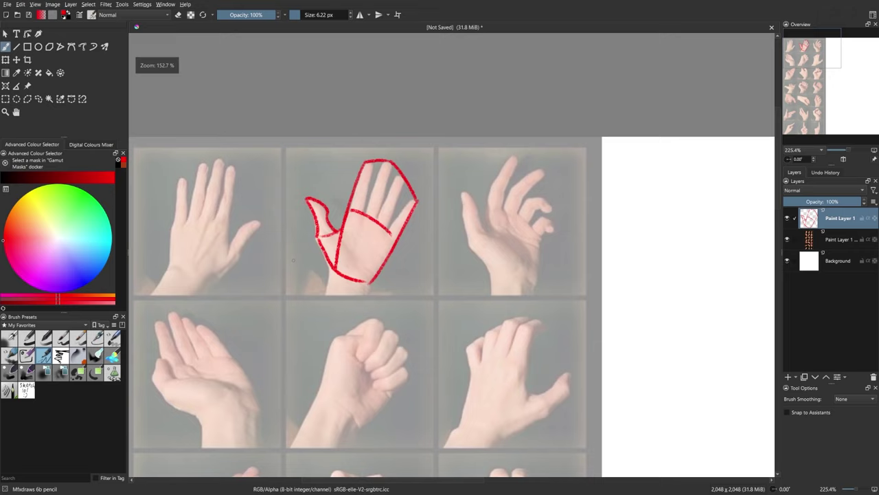
drag(307, 240, 345, 209)
click(787, 239)
drag(315, 177, 335, 182)
key(ctrl+z)
drag(409, 222, 403, 189)
drag(362, 213, 343, 235)
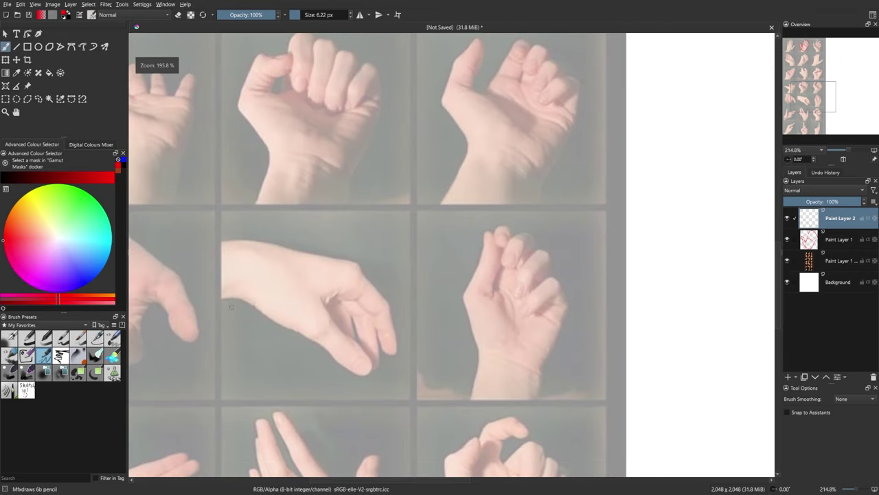
Outline the palm, thumb and finger block in red on the middle-column relaxed hand pointing down
scroll(232, 309, down, 1)
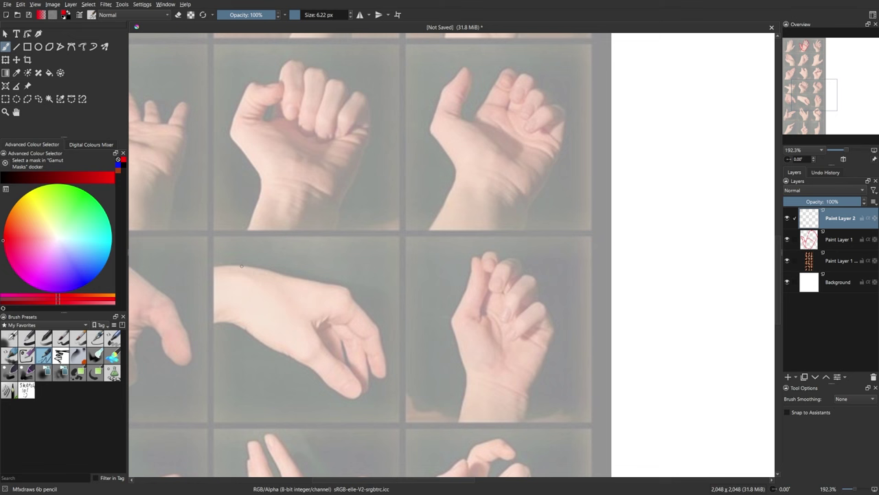
mouse_move(241, 327)
mouse_down()
mouse_move(240, 267)
mouse_move(348, 292)
mouse_move(287, 356)
mouse_move(241, 329)
mouse_move(310, 364)
mouse_move(295, 339)
mouse_move(335, 358)
mouse_move(363, 397)
mouse_up()
key(ctrl+z)
key(ctrl+z)
drag(289, 356, 358, 402)
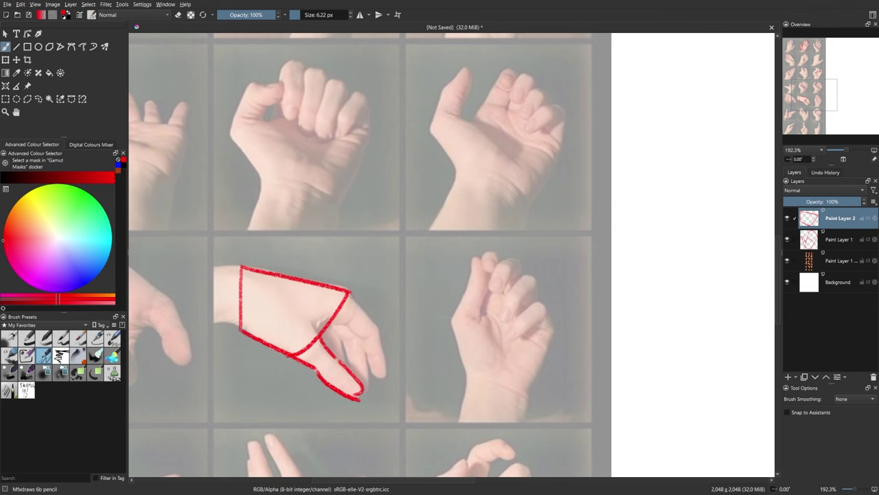
mouse_move(349, 292)
mouse_down()
mouse_move(379, 328)
mouse_move(387, 378)
mouse_move(362, 387)
mouse_up()
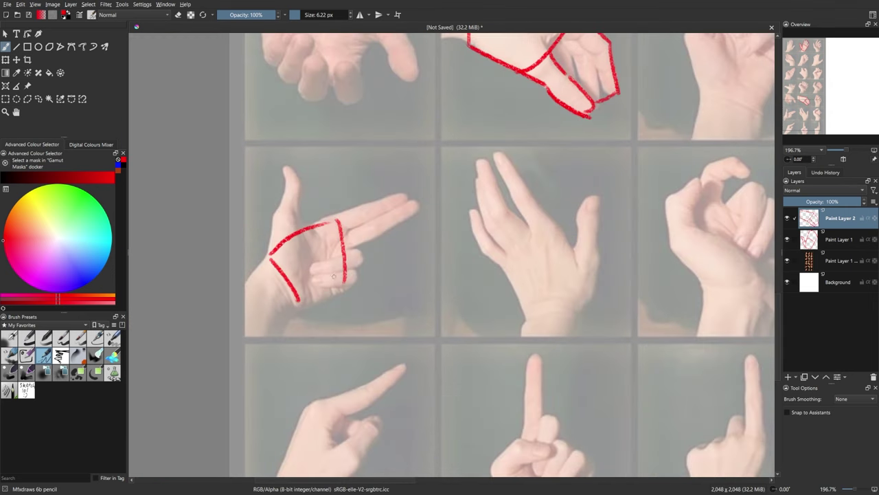
Complete the red palm, finger group and thumb shapes on the two-finger pointing hand, and hide the photo layer
drag(345, 284, 301, 300)
mouse_move(331, 217)
mouse_down()
mouse_move(400, 203)
mouse_move(406, 191)
mouse_move(340, 254)
mouse_move(306, 267)
mouse_up()
mouse_move(363, 253)
mouse_down()
mouse_move(358, 282)
mouse_move(310, 279)
mouse_up()
mouse_move(276, 214)
mouse_down()
mouse_move(270, 251)
mouse_move(305, 225)
mouse_move(286, 168)
mouse_move(302, 177)
mouse_move(303, 224)
mouse_up()
click(787, 261)
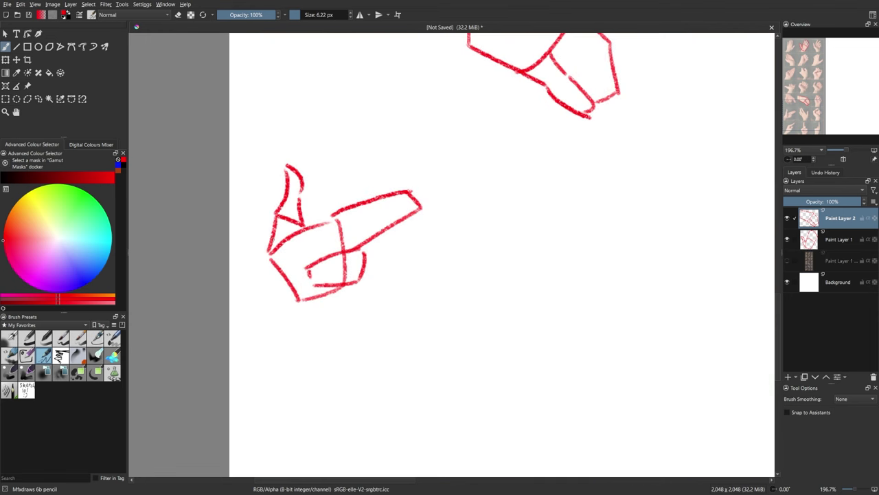
Redraw the mitten-shaped hand outline in red on the blank canvas beside the photos
drag(292, 413, 292, 474)
drag(336, 173, 336, 134)
drag(303, 266, 331, 35)
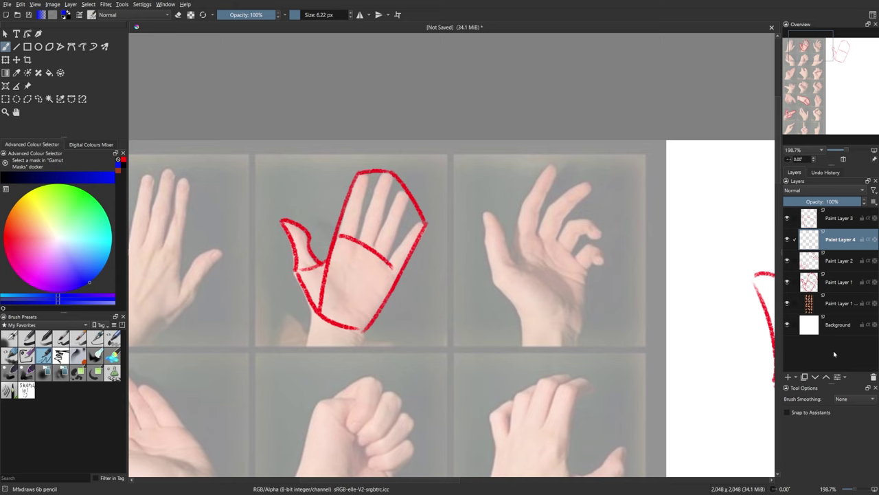
drag(358, 218, 358, 198)
mouse_move(362, 182)
mouse_down()
mouse_move(405, 182)
mouse_move(394, 223)
mouse_up()
drag(405, 251, 425, 210)
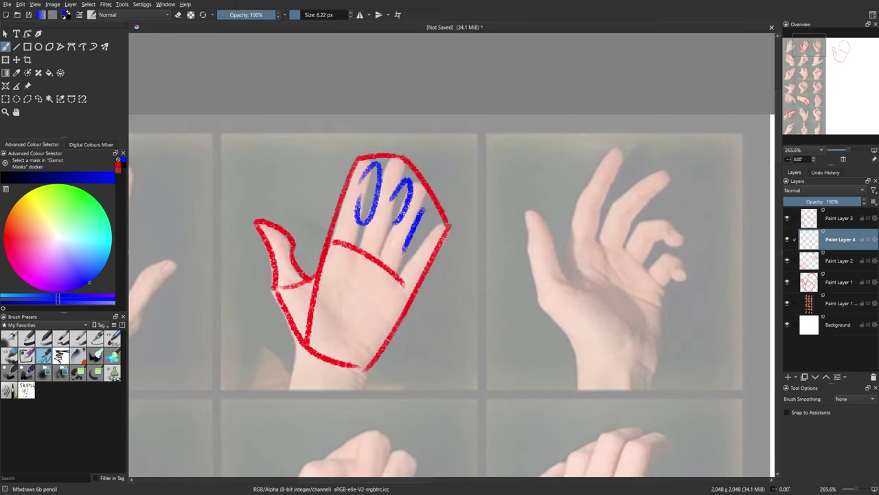
scroll(351, 217, down, 1)
key(ctrl+z)
key(ctrl+z)
key(ctrl+z)
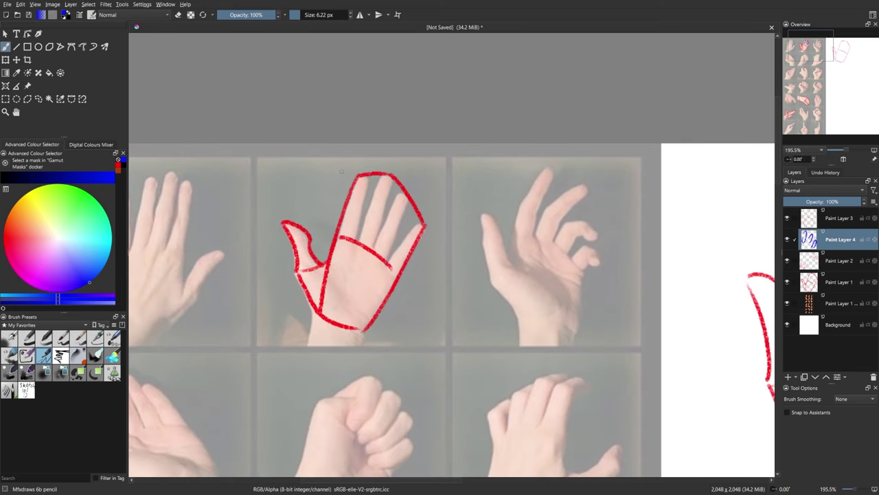
Draw blue dividing lines inside the open hand's finger block to separate the four fingers
scroll(342, 172, up, 1)
drag(376, 140, 366, 215)
drag(388, 139, 379, 191)
drag(402, 141, 398, 194)
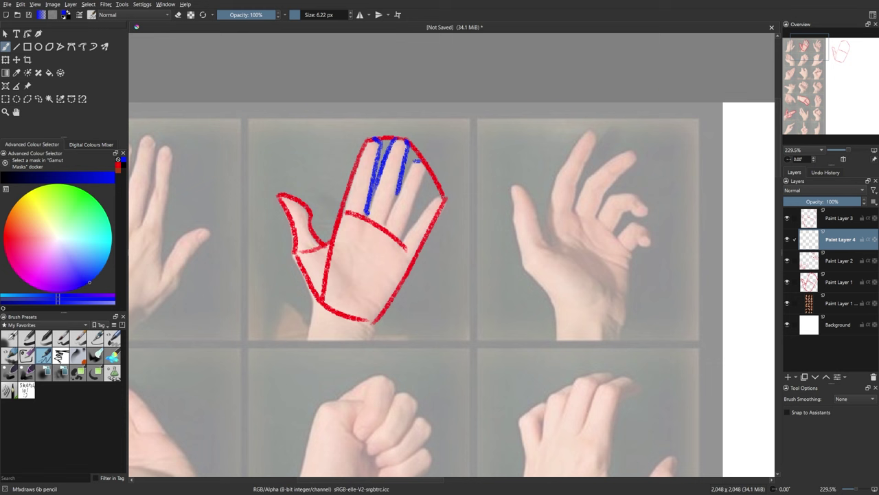
drag(415, 160, 388, 213)
drag(426, 167, 403, 235)
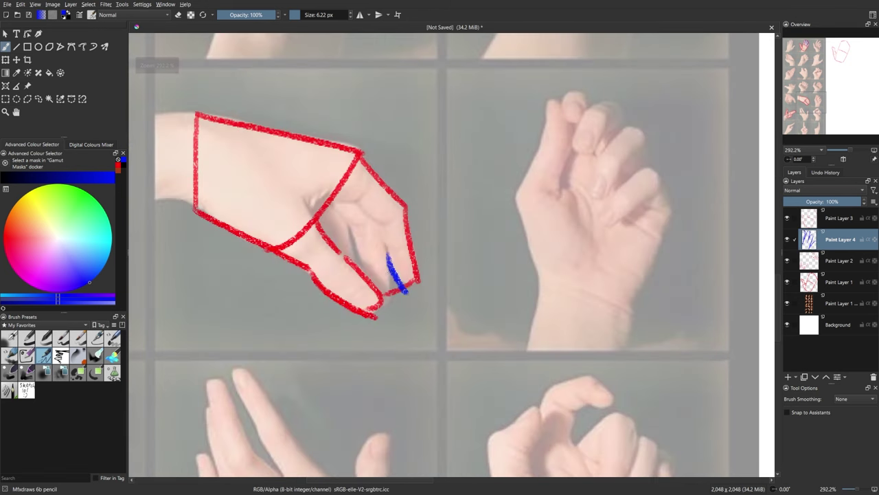
Mark the finger separations in blue on the relaxed hand pointing down and on the two-finger pointing hand
drag(390, 257, 389, 297)
drag(352, 229, 363, 270)
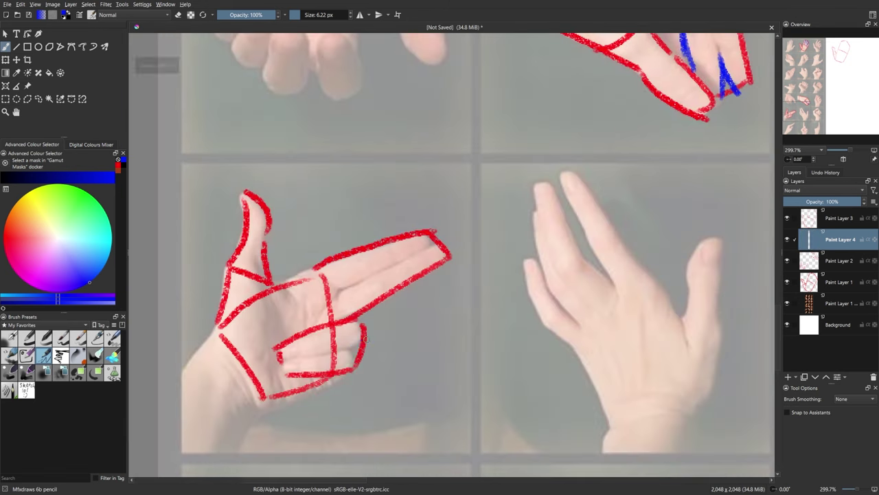
drag(364, 337, 354, 376)
mouse_move(426, 227)
mouse_down()
mouse_move(434, 248)
mouse_move(443, 246)
mouse_up()
Divide the finger block of the mitten outline on the blank canvas into four fingers with blue lines
scroll(230, 474, up, 2)
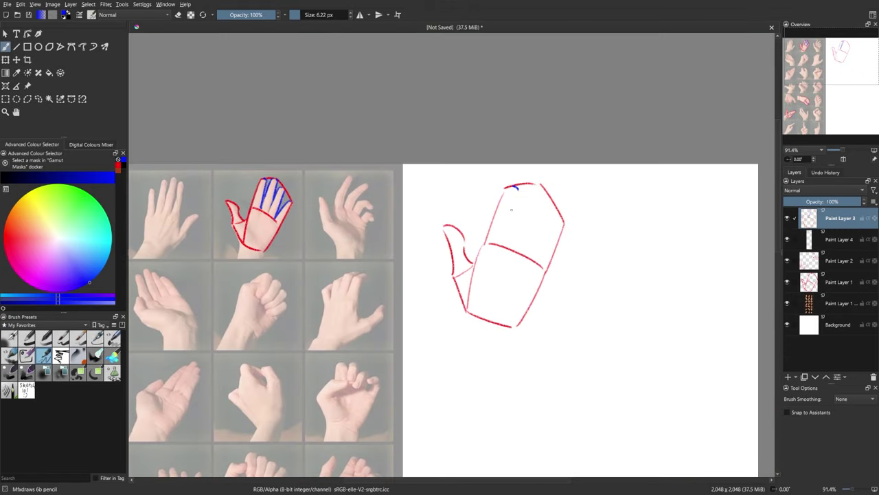
drag(516, 190, 501, 242)
mouse_move(520, 186)
mouse_down()
mouse_move(506, 230)
mouse_move(522, 253)
mouse_up()
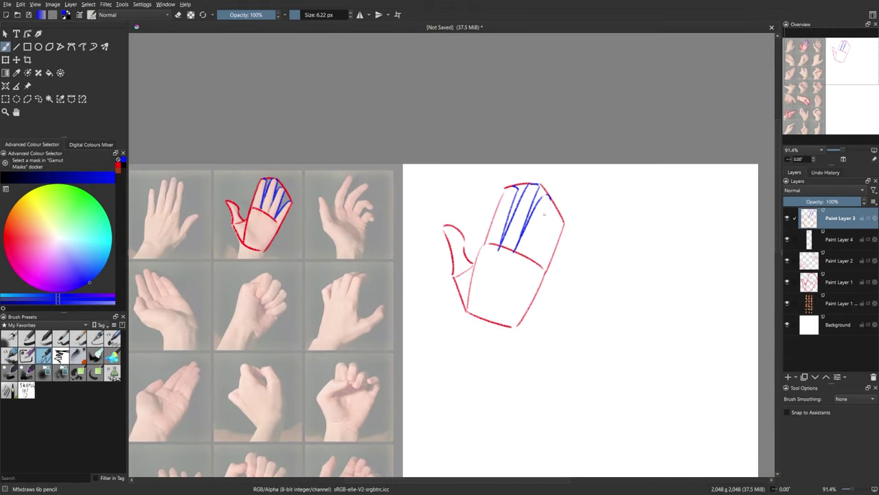
drag(549, 204, 530, 258)
drag(564, 223, 551, 254)
scroll(552, 255, up, 1)
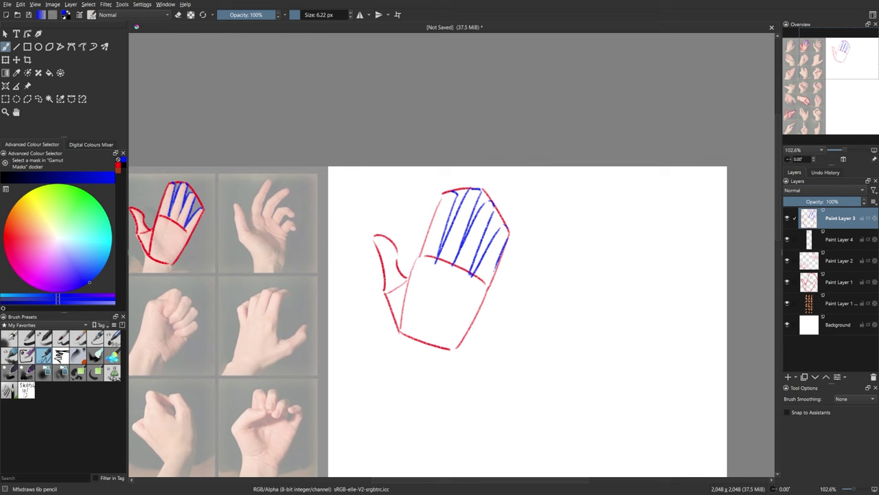
scroll(451, 268, up, 1)
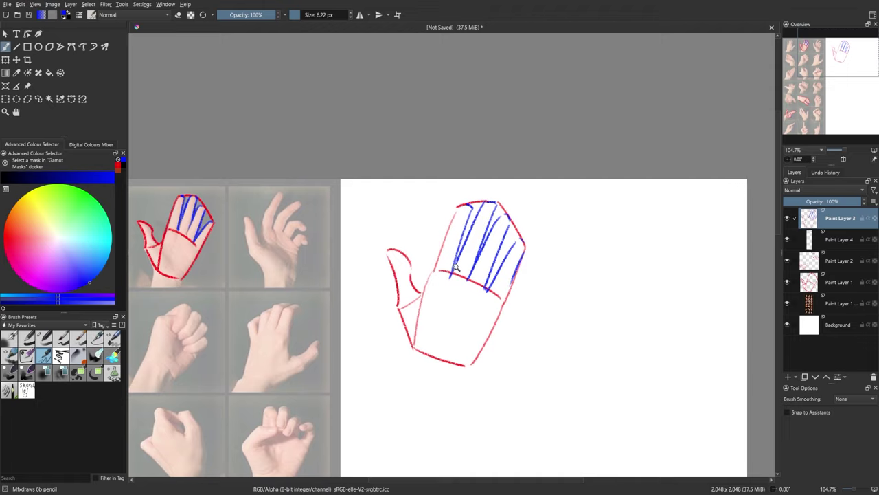
Erase the open hand's inner red construction lines, and outline its thumb pad, palm heel and finger-base pad in black
scroll(400, 261, up, 2)
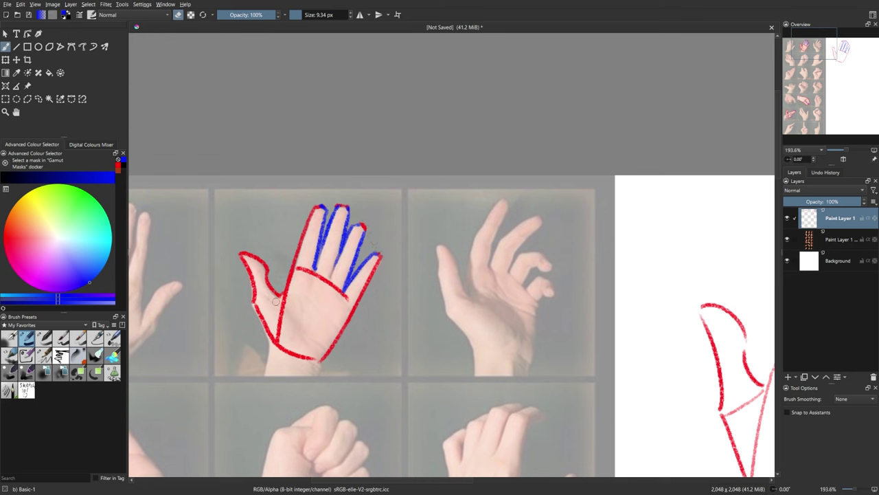
mouse_move(280, 310)
mouse_down()
mouse_move(274, 336)
mouse_move(301, 353)
mouse_up()
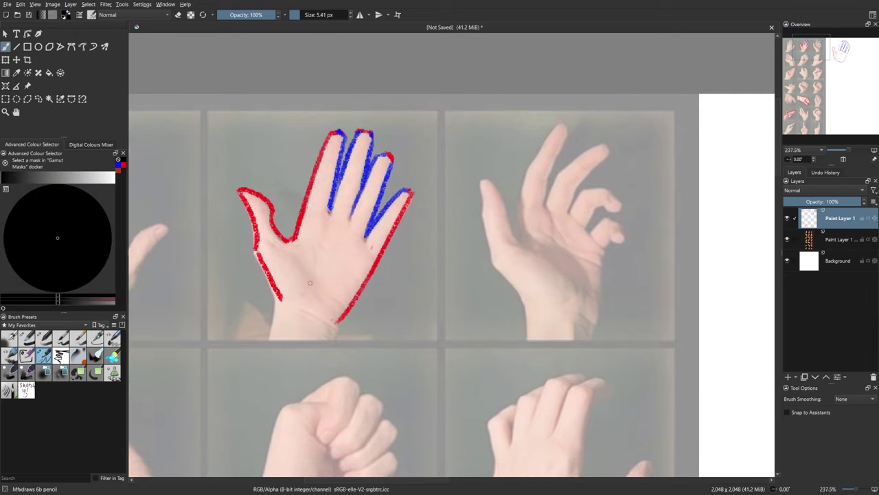
drag(298, 239, 309, 298)
drag(366, 258, 308, 307)
scroll(316, 230, up, 2)
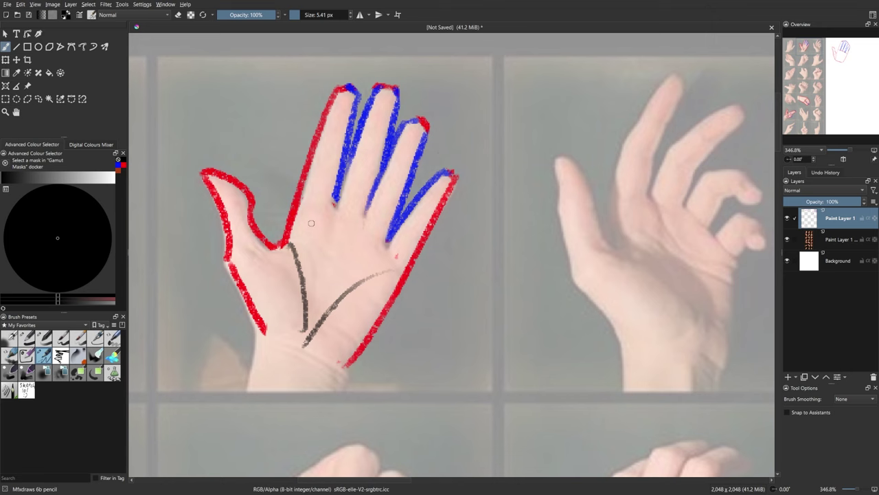
mouse_move(306, 205)
mouse_down()
mouse_move(364, 272)
mouse_move(395, 257)
mouse_up()
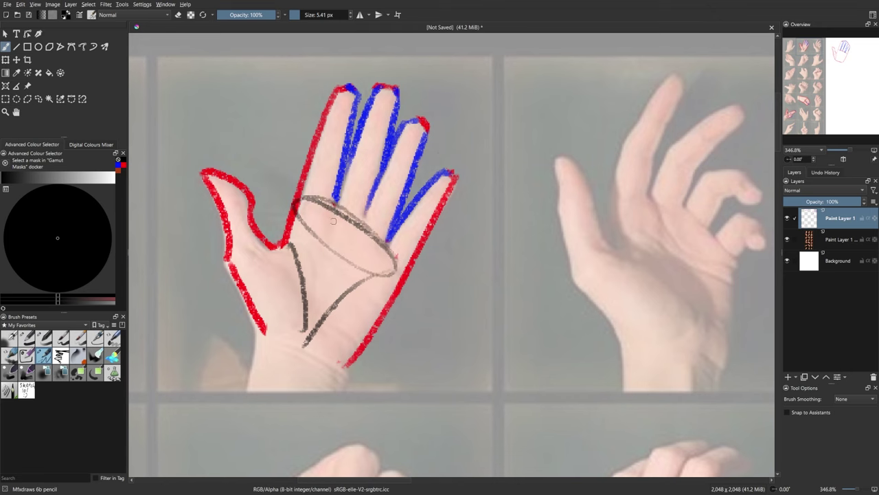
Mark the palm folds in black on the two-finger pointing hand, the downward-facing palm and the curled hands in the third column
scroll(348, 245, down, 8)
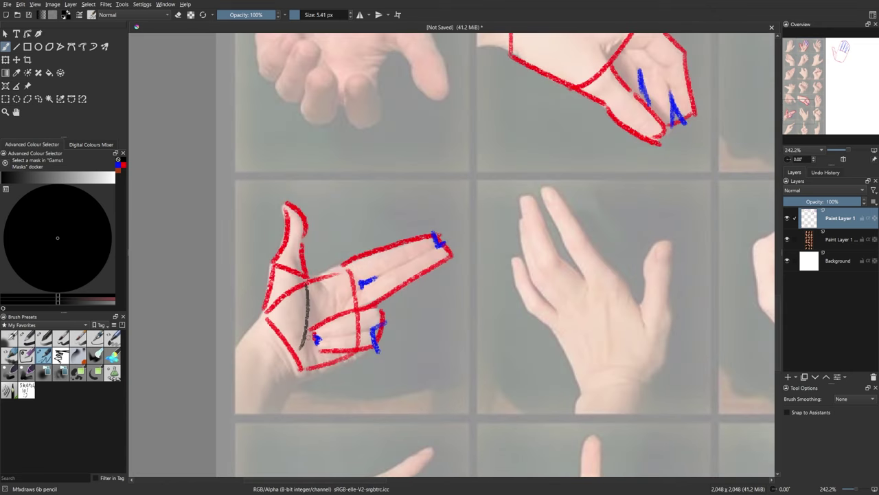
drag(308, 341, 314, 344)
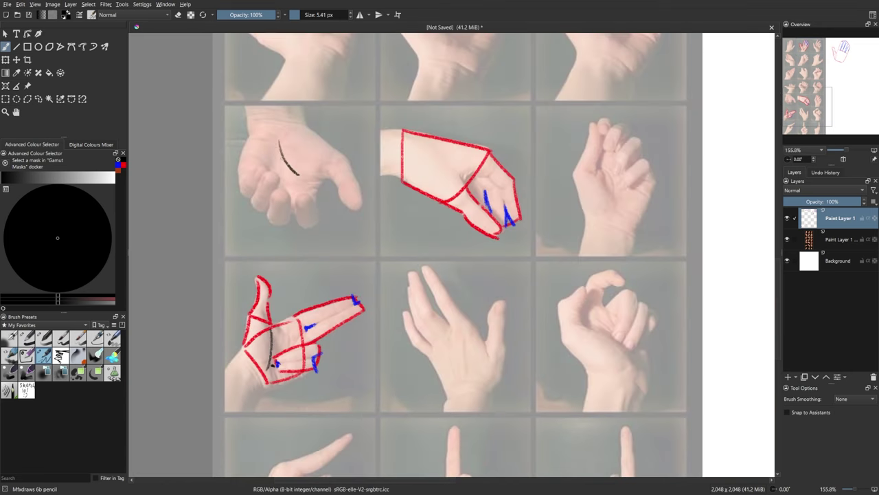
drag(278, 143, 260, 172)
drag(603, 175, 617, 202)
drag(607, 334, 631, 365)
Draw the palm fold and finger-base ellipse in black on the side-view open palm and mark the fold on the half-closed hand beside it
scroll(309, 110, up, 4)
mouse_move(248, 165)
mouse_down()
mouse_move(354, 184)
mouse_move(411, 183)
mouse_up()
mouse_move(298, 147)
mouse_down()
mouse_move(388, 155)
mouse_move(313, 143)
mouse_up()
scroll(329, 190, down, 4)
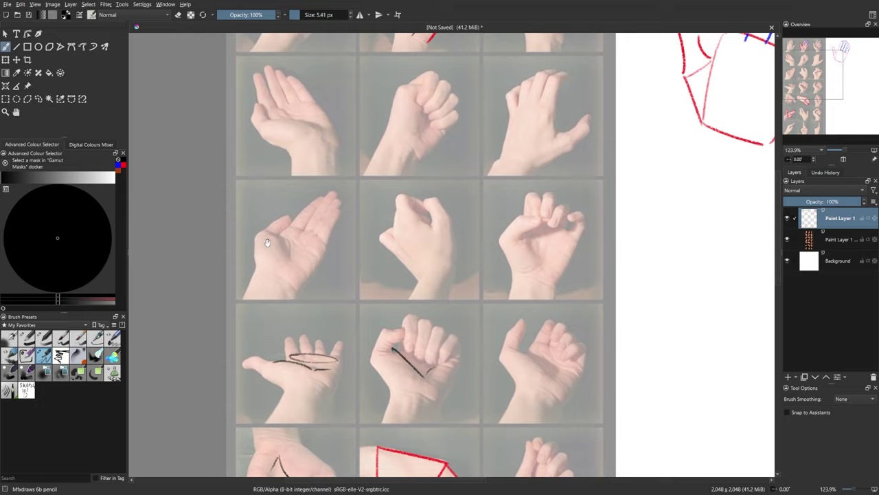
Hatch the palm hollows in black on the relaxed hand beside the traced open hand and on the fist below
drag(268, 242, 259, 400)
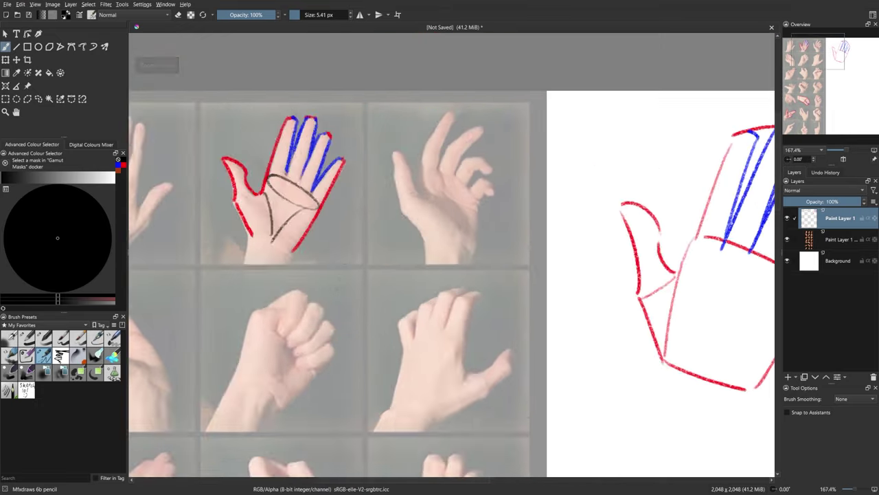
scroll(433, 213, up, 4)
mouse_move(408, 180)
mouse_down()
mouse_move(485, 239)
mouse_move(503, 219)
mouse_move(510, 268)
mouse_up()
scroll(399, 249, down, 2)
drag(251, 414, 349, 184)
mouse_move(350, 184)
mouse_down()
mouse_move(338, 244)
mouse_move(354, 239)
mouse_move(437, 274)
mouse_up()
key(ctrl+z)
Hatch the palm hollow and the outer palm heel in black on the two half-closed hands above the red-traced drooping hand
scroll(326, 216, down, 7)
scroll(306, 364, up, 8)
drag(444, 261, 467, 240)
drag(361, 201, 378, 195)
drag(378, 195, 452, 249)
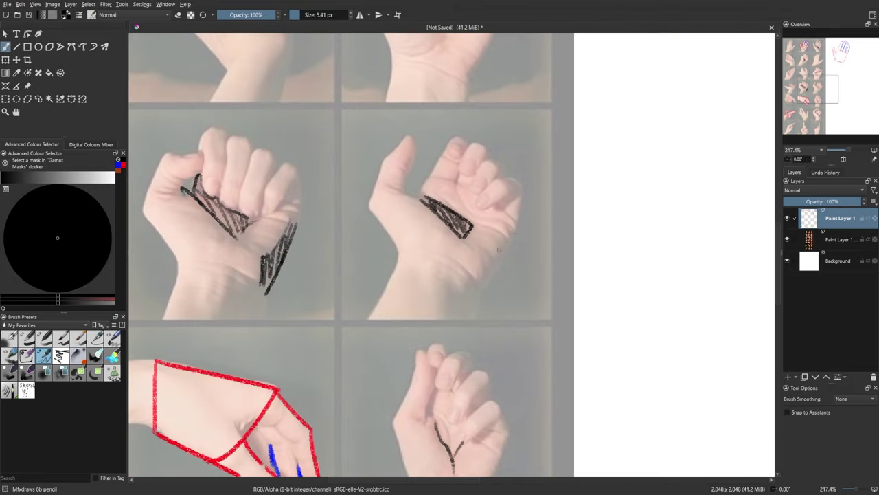
mouse_move(515, 238)
mouse_down()
mouse_move(480, 288)
mouse_move(469, 282)
mouse_move(462, 291)
mouse_move(485, 296)
mouse_up()
drag(510, 240, 485, 291)
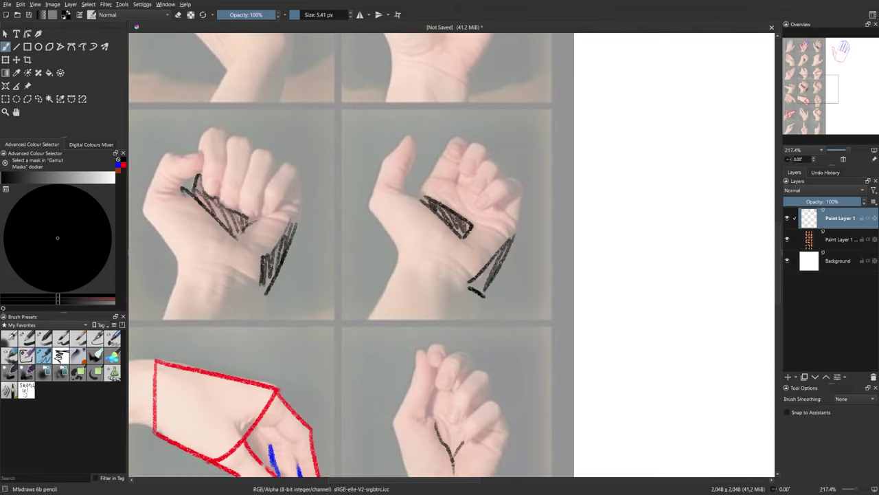
drag(498, 259, 476, 293)
Draw fine black crease lines in the traced open hand's palm with a 2.77 px brush, and add palm lines to the cupped hand
scroll(426, 235, down, 4)
drag(343, 138, 343, 343)
scroll(338, 75, up, 4)
click(297, 14)
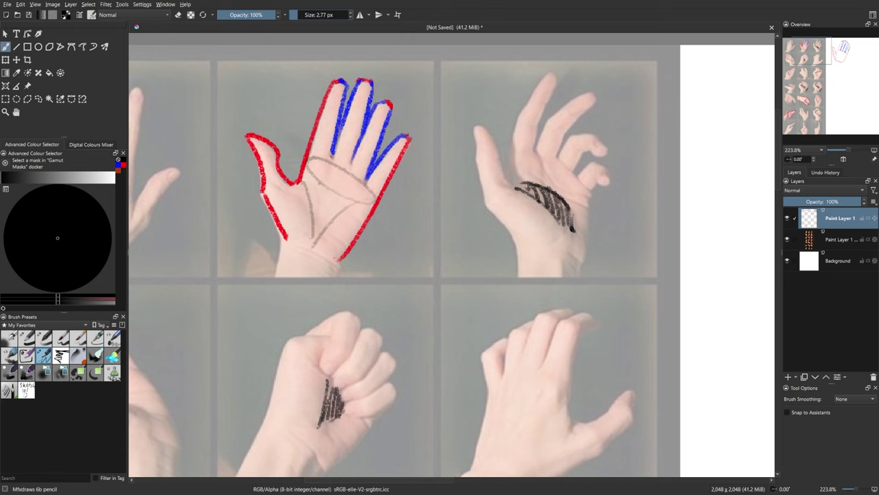
drag(319, 183, 352, 212)
mouse_move(312, 180)
mouse_down()
mouse_move(321, 230)
mouse_move(348, 249)
mouse_up()
scroll(329, 237, down, 2)
drag(330, 274, 476, 214)
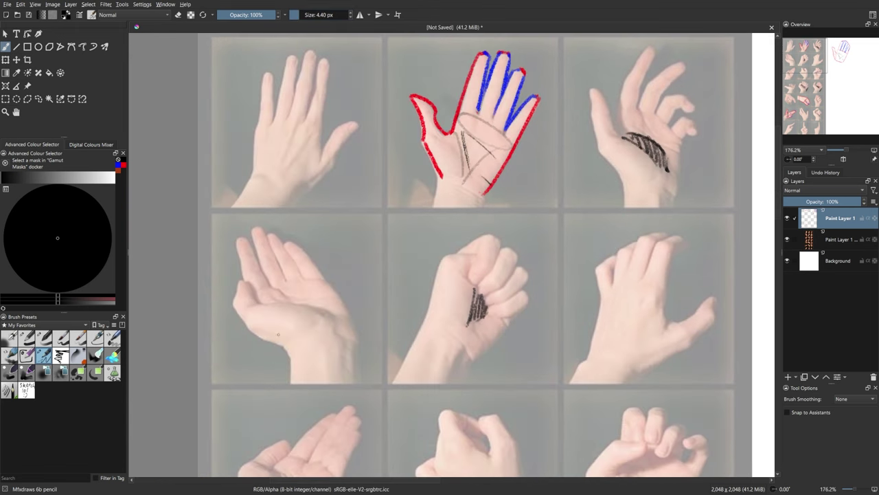
mouse_move(247, 324)
mouse_down()
mouse_move(234, 307)
mouse_move(244, 271)
mouse_move(237, 240)
mouse_move(255, 261)
mouse_move(252, 231)
mouse_move(283, 250)
mouse_up()
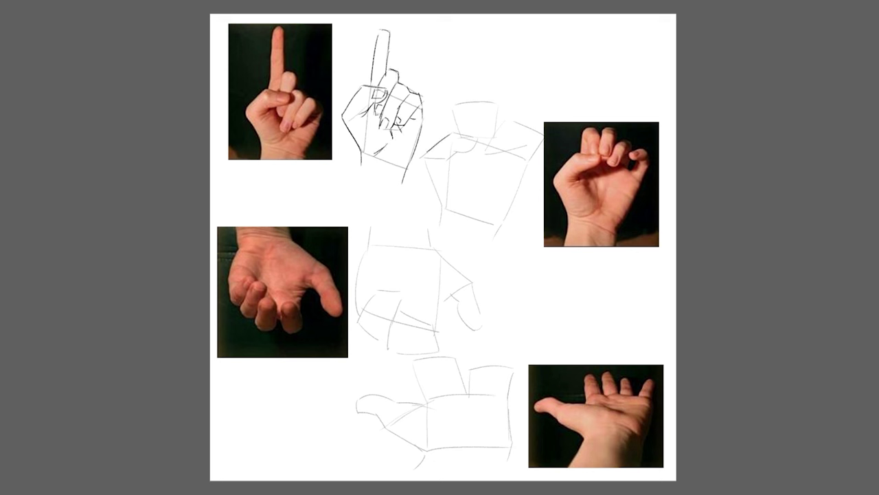
Darken the clawed hand's curled finger outlines over the light construction and split the finger blocks into four separate fingers
drag(455, 104, 467, 104)
drag(453, 115, 453, 132)
drag(469, 103, 489, 101)
mouse_move(517, 122)
mouse_down()
mouse_move(528, 130)
mouse_move(530, 162)
mouse_up()
mouse_move(510, 141)
mouse_down()
mouse_move(529, 128)
mouse_move(499, 155)
mouse_up()
drag(514, 122, 496, 135)
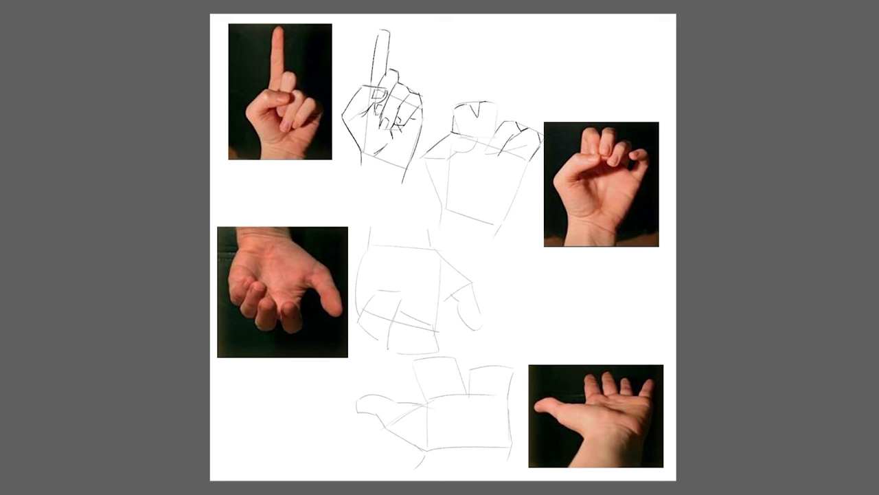
drag(492, 103, 496, 137)
drag(493, 139, 495, 157)
mouse_move(511, 145)
mouse_down()
mouse_move(527, 143)
mouse_move(514, 158)
mouse_up()
drag(479, 103, 477, 136)
Darken the clawed hand's palm and wrist contours, and add the palm folds, fingernails and thumb details
mouse_move(454, 132)
mouse_down()
mouse_move(474, 137)
mouse_move(449, 161)
mouse_move(439, 228)
mouse_up()
drag(530, 160, 488, 252)
mouse_move(457, 160)
mouse_down()
mouse_move(471, 192)
mouse_move(479, 186)
mouse_up()
drag(504, 151, 477, 198)
drag(467, 155, 493, 161)
drag(465, 126, 489, 140)
drag(489, 144, 499, 153)
drag(511, 138, 521, 144)
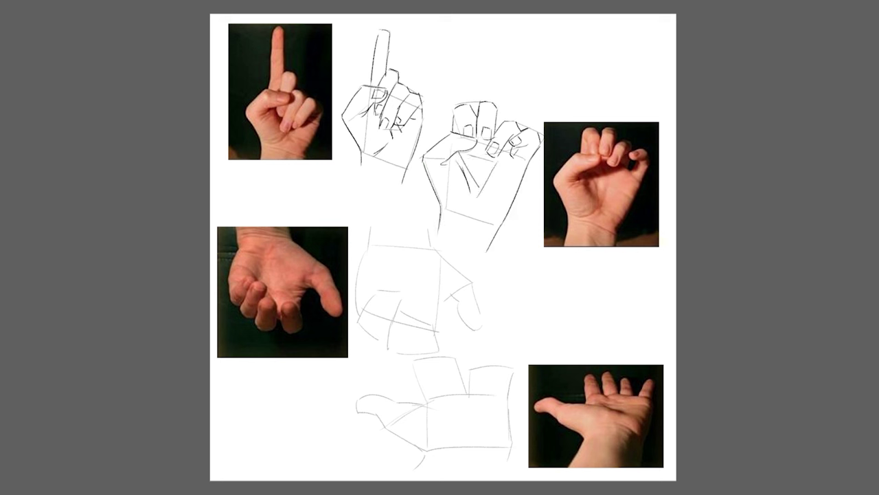
drag(462, 136, 475, 140)
Outline the curled fingertips and finger sides of the downward-facing palm over its light construction
drag(360, 320, 369, 338)
drag(409, 338, 415, 354)
drag(388, 329, 390, 352)
drag(416, 350, 437, 354)
drag(438, 308, 434, 349)
Darken the thumb, wrist and outer palm contours of the downward-facing hand
drag(451, 296, 471, 325)
drag(433, 246, 471, 281)
drag(476, 302, 480, 327)
drag(368, 227, 366, 251)
mouse_move(367, 247)
mouse_down()
mouse_move(356, 312)
mouse_move(381, 291)
mouse_up()
Separate the downward-facing hand's fingers, and add its fingernails, palm crease and wrist folds
mouse_move(389, 290)
mouse_down()
mouse_move(398, 346)
mouse_move(415, 341)
mouse_up()
drag(399, 309, 411, 317)
drag(396, 319, 403, 332)
drag(419, 332, 430, 338)
drag(387, 296, 397, 299)
mouse_move(383, 297)
mouse_down()
mouse_move(370, 333)
mouse_move(380, 305)
mouse_up()
mouse_move(391, 264)
mouse_down()
mouse_move(423, 287)
mouse_move(385, 278)
mouse_up()
drag(393, 229, 429, 239)
drag(371, 336, 386, 342)
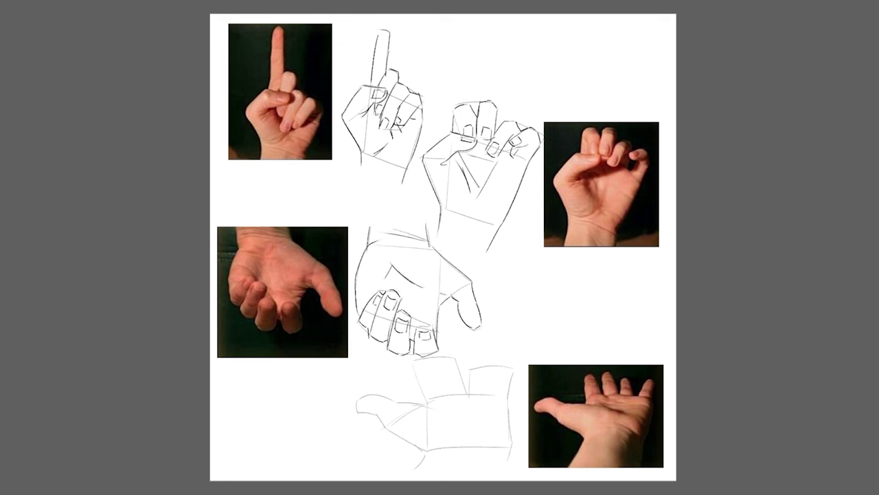
Split the finger blocks of the flat side-view hand into four fingers and darken its outer edges
drag(435, 360, 446, 395)
drag(481, 369, 489, 394)
drag(512, 371, 510, 464)
drag(417, 369, 426, 404)
Darken the flat hand's thumb and lower contour, and add the palm folds, thumbnail and remaining finger lines
drag(373, 397, 434, 404)
mouse_move(357, 401)
mouse_down()
mouse_move(359, 413)
mouse_move(419, 449)
mouse_up()
drag(421, 422, 474, 407)
drag(478, 415, 513, 408)
drag(443, 405, 493, 404)
drag(359, 404, 368, 411)
drag(470, 369, 469, 392)
drag(446, 357, 471, 396)
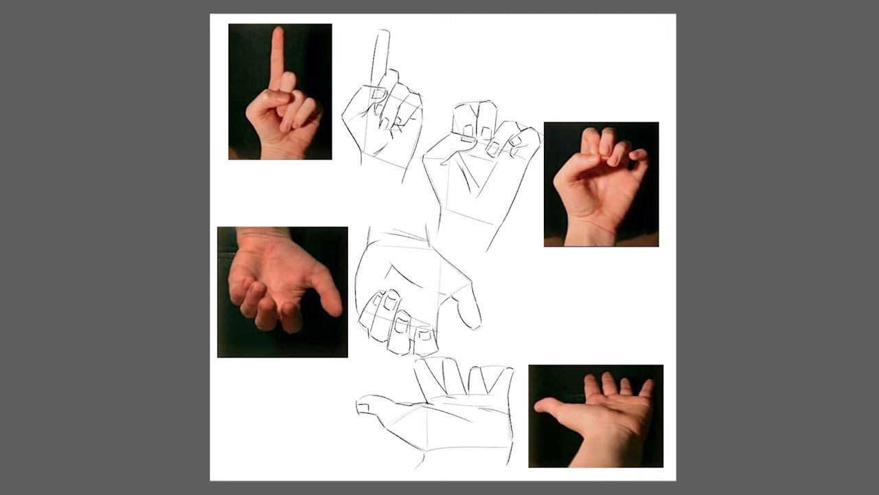
Doodle a small smiling face with two eyes and a mouth in the empty space beside the downward-facing hand sketch
mouse_move(503, 269)
mouse_down()
mouse_move(505, 279)
mouse_move(486, 281)
mouse_move(506, 283)
mouse_up()
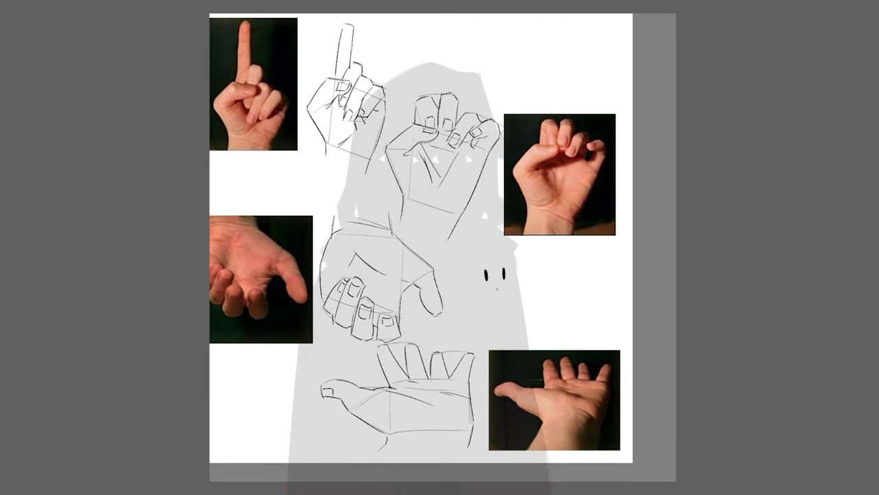
drag(470, 157, 474, 160)
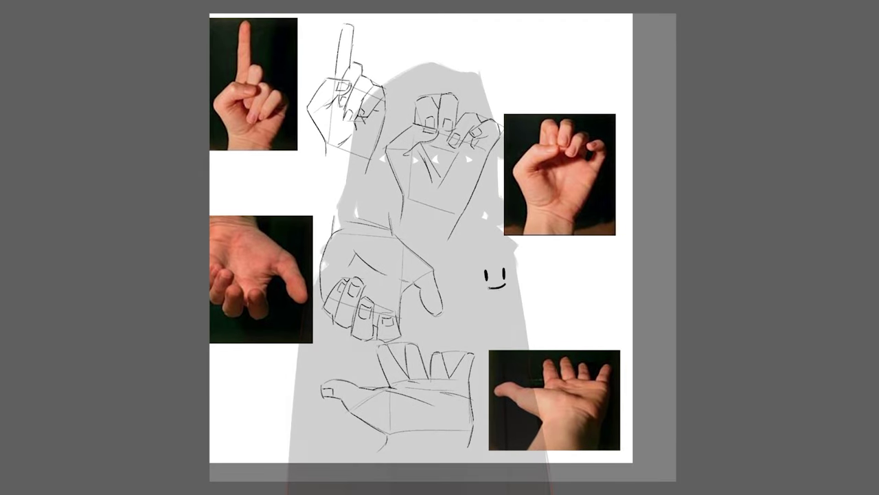
drag(488, 284, 497, 303)
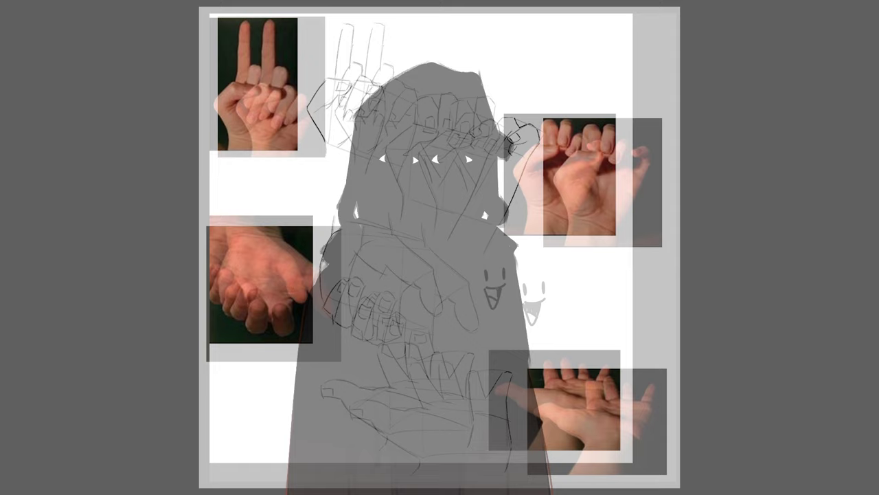